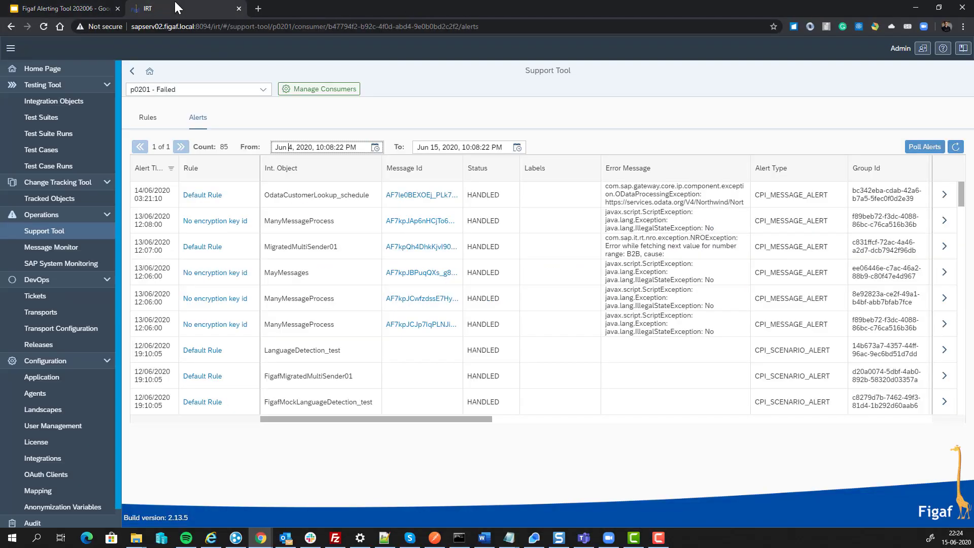
# - In Message Monitor with Edit mode on, start a new filter named 'demo'
pyautogui.click(51, 249)
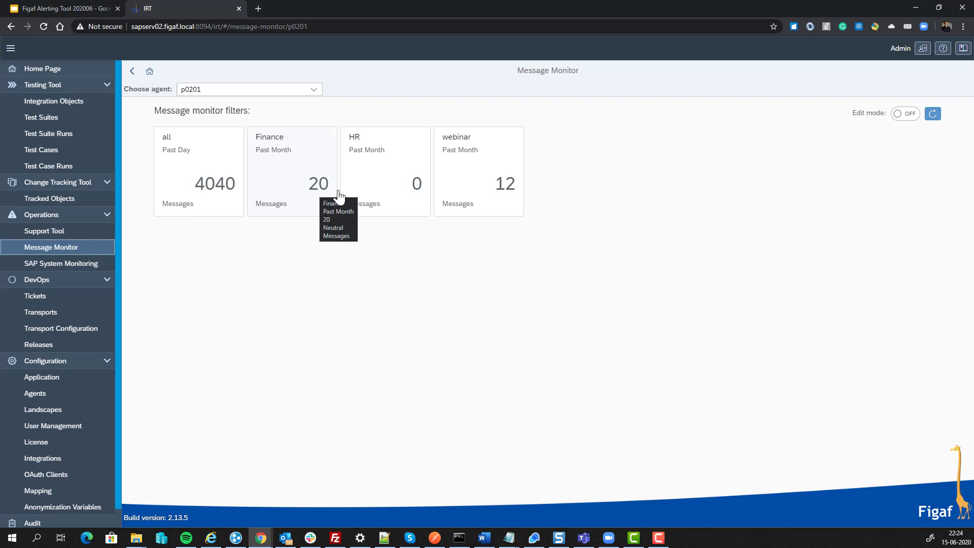
pyautogui.click(895, 117)
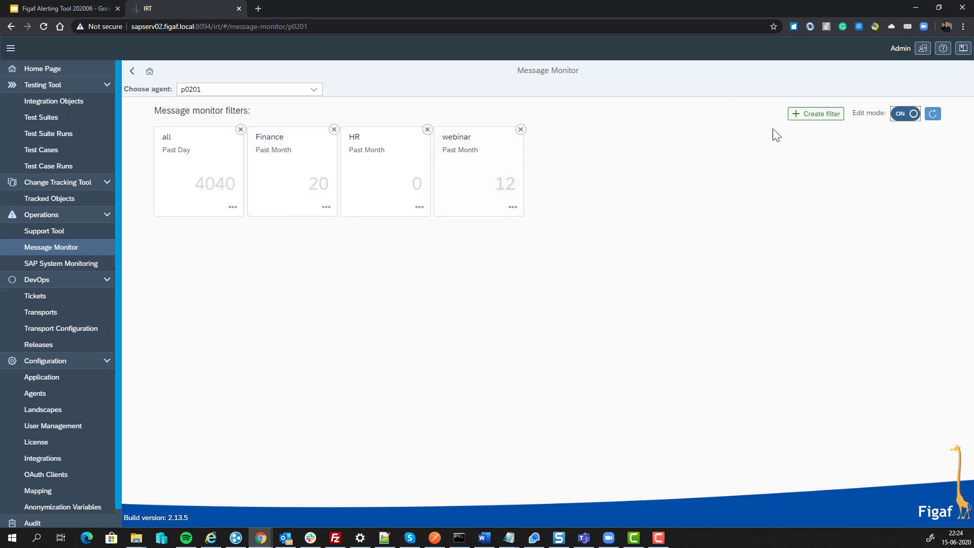
pyautogui.click(793, 117)
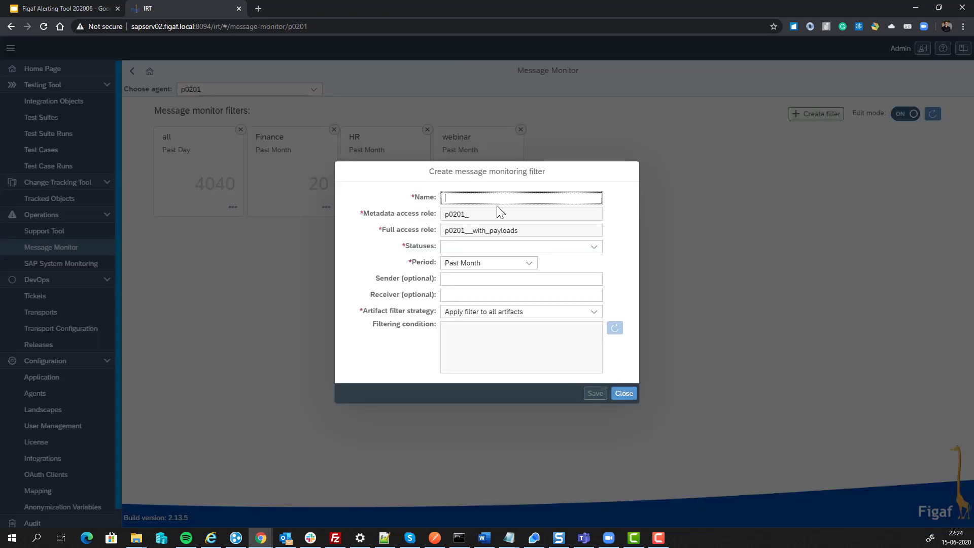
pyautogui.write('demo')
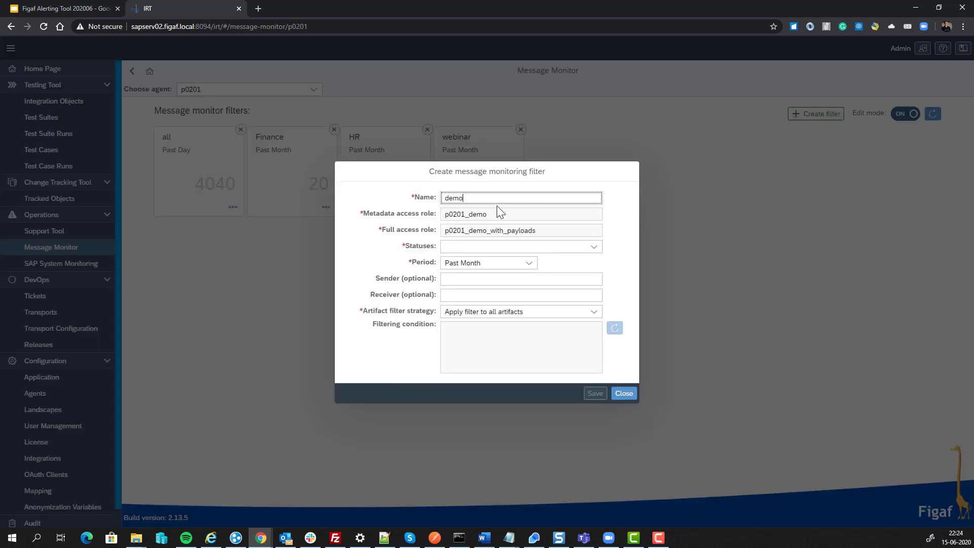
# - Include all five statuses: Failed, Retry, Processing, Escalated and Completed
pyautogui.click(594, 247)
pyautogui.click(455, 264)
pyautogui.click(454, 303)
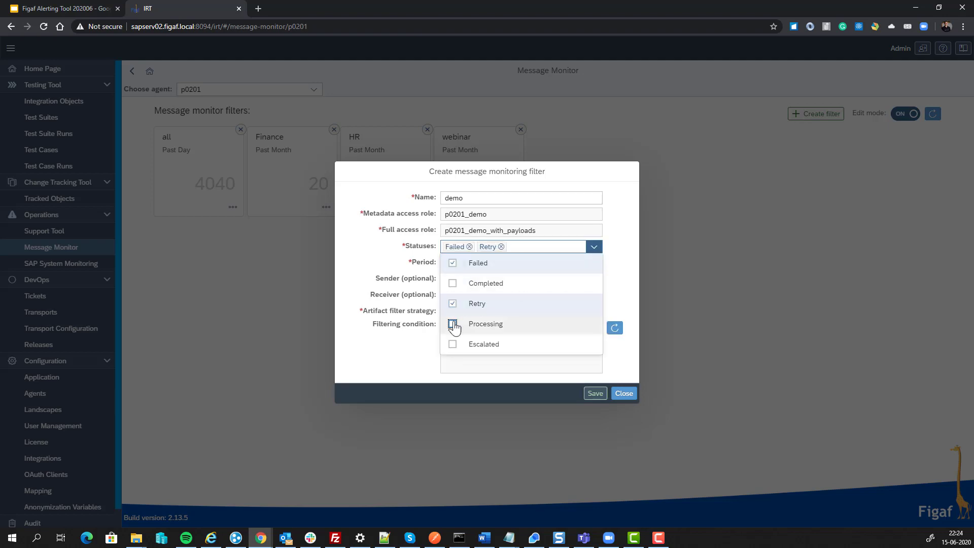
pyautogui.click(454, 324)
pyautogui.click(459, 346)
pyautogui.click(513, 282)
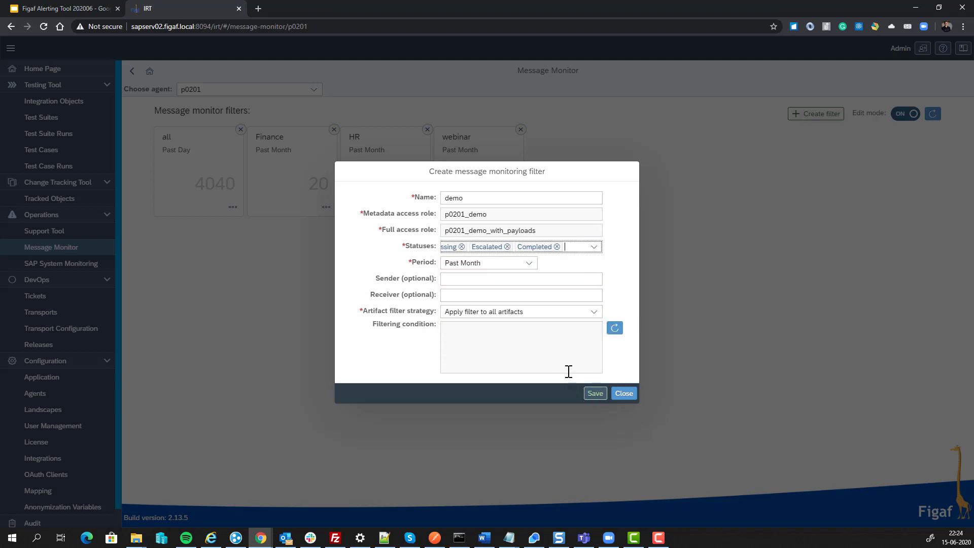
# - Limit the filter to five chosen artifacts, from AccessCredentialFromScript to AddlogsToMonitoring, and save it
pyautogui.click(594, 313)
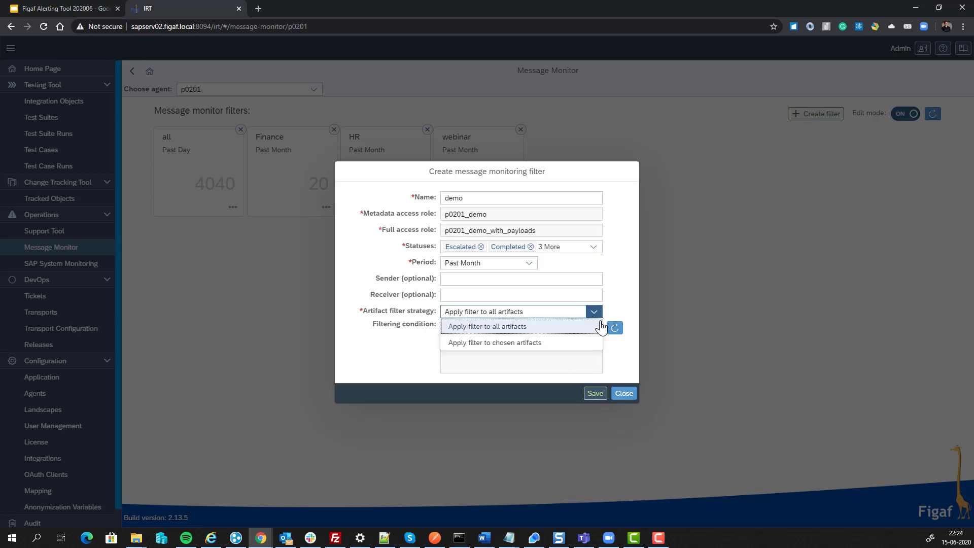
pyautogui.click(587, 343)
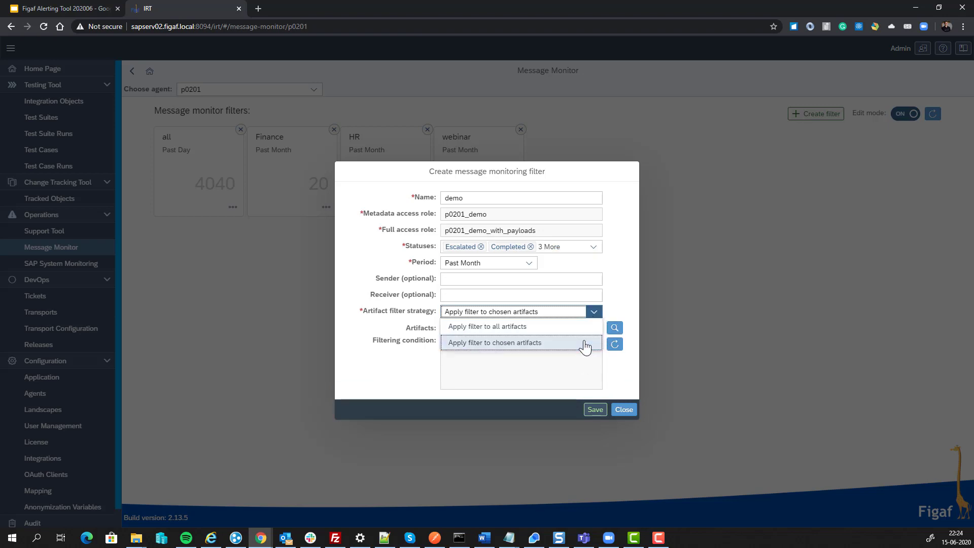
pyautogui.click(616, 325)
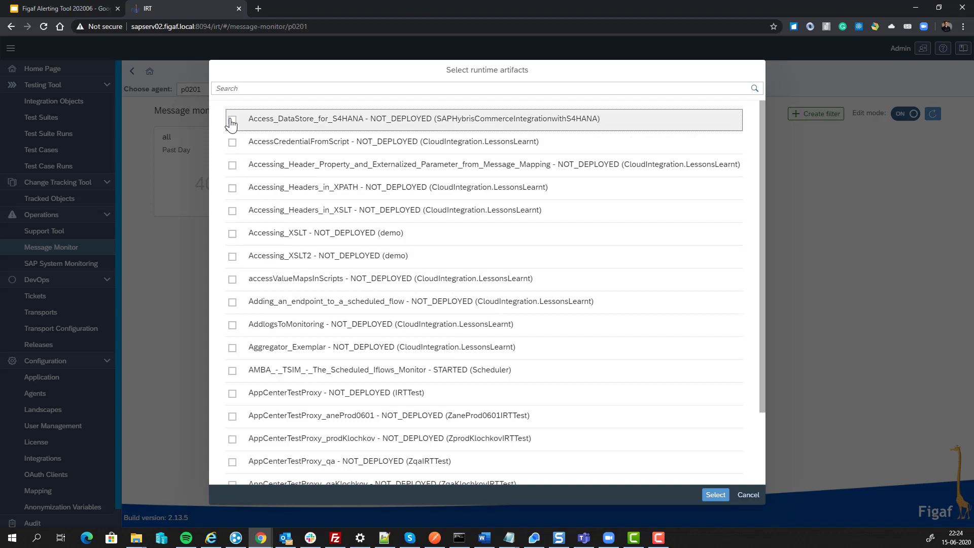
pyautogui.click(232, 142)
pyautogui.click(239, 226)
pyautogui.click(238, 273)
pyautogui.click(237, 295)
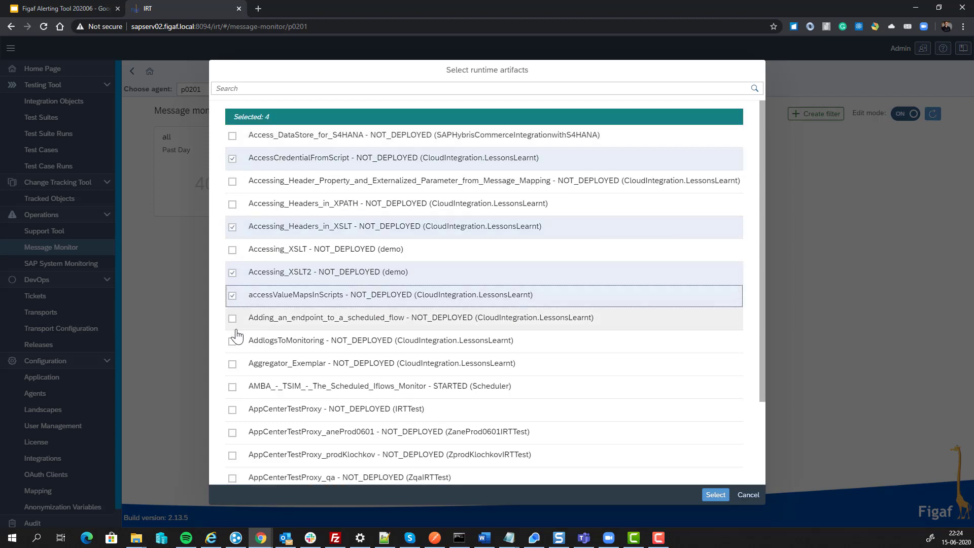
pyautogui.click(238, 341)
pyautogui.scroll(-2, 467, 415)
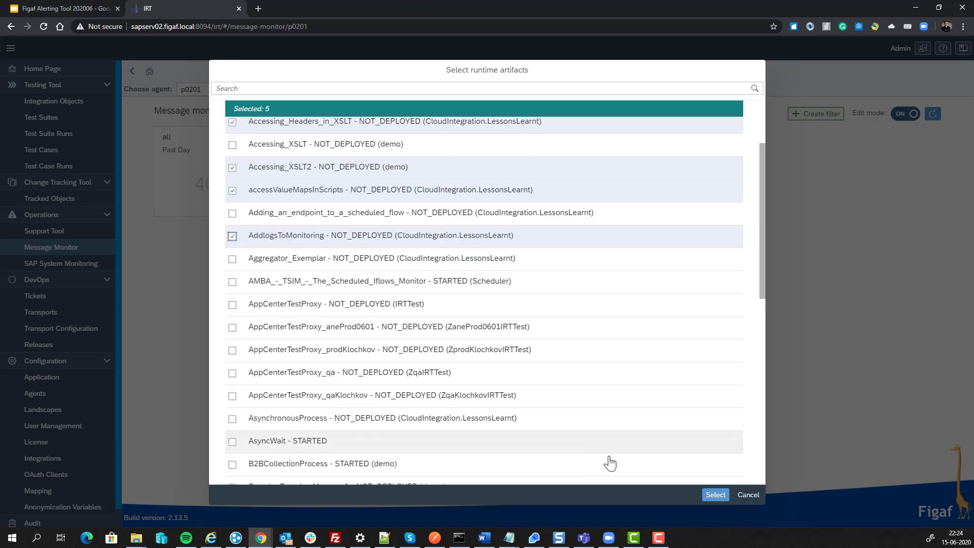
pyautogui.click(716, 494)
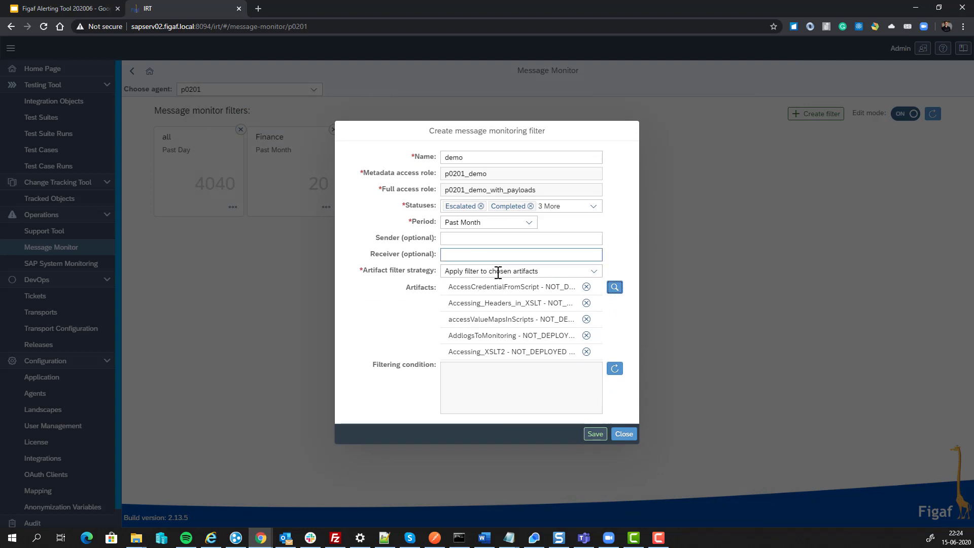
pyautogui.click(595, 435)
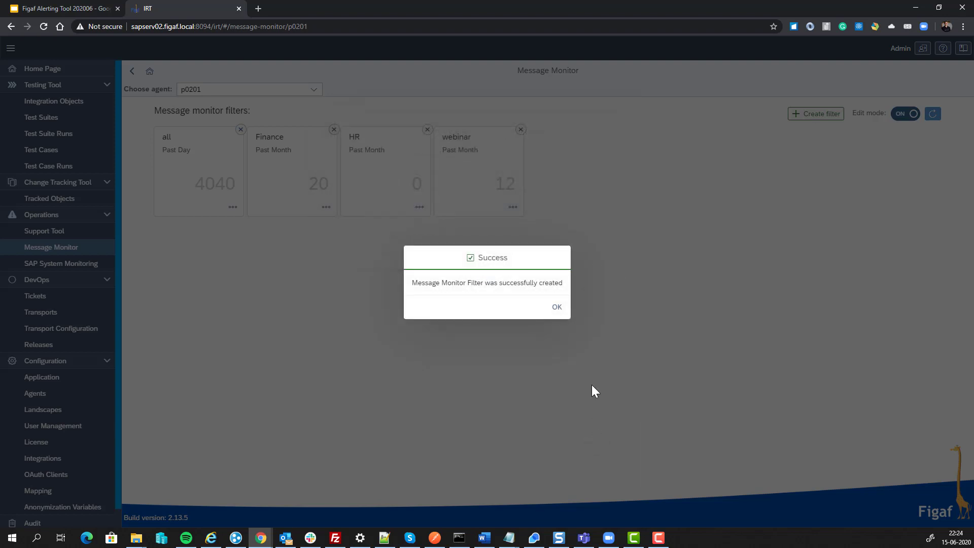
pyautogui.click(557, 311)
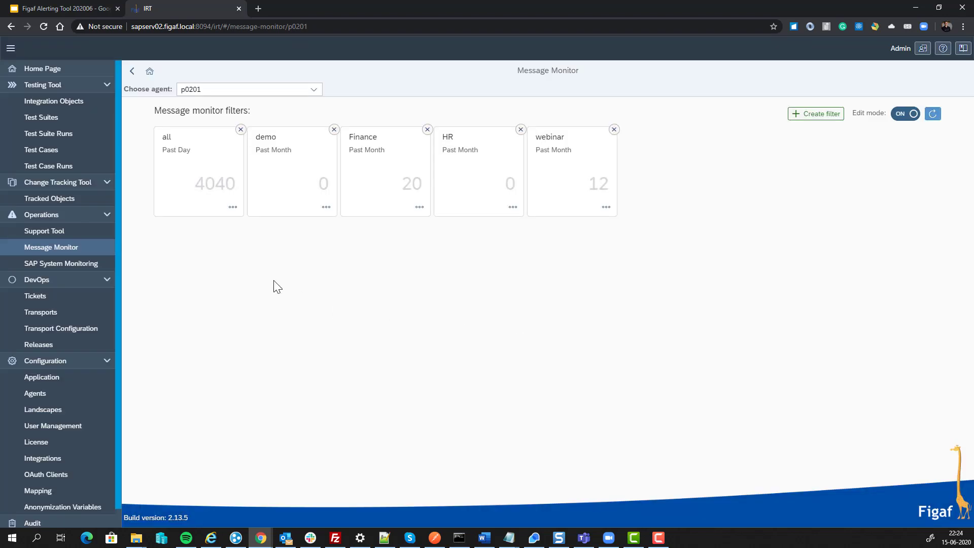
pyautogui.click(905, 113)
pyautogui.click(384, 172)
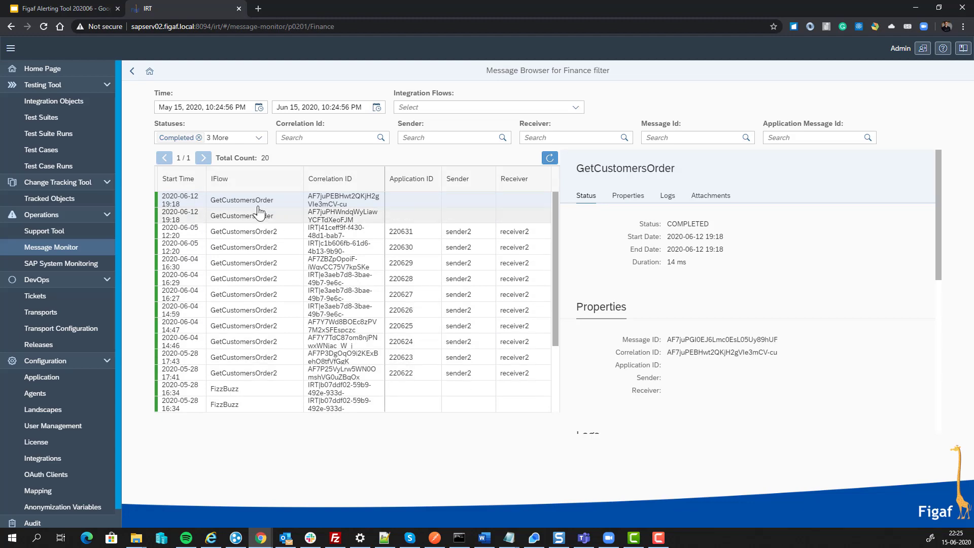
pyautogui.scroll(-2, 230, 391)
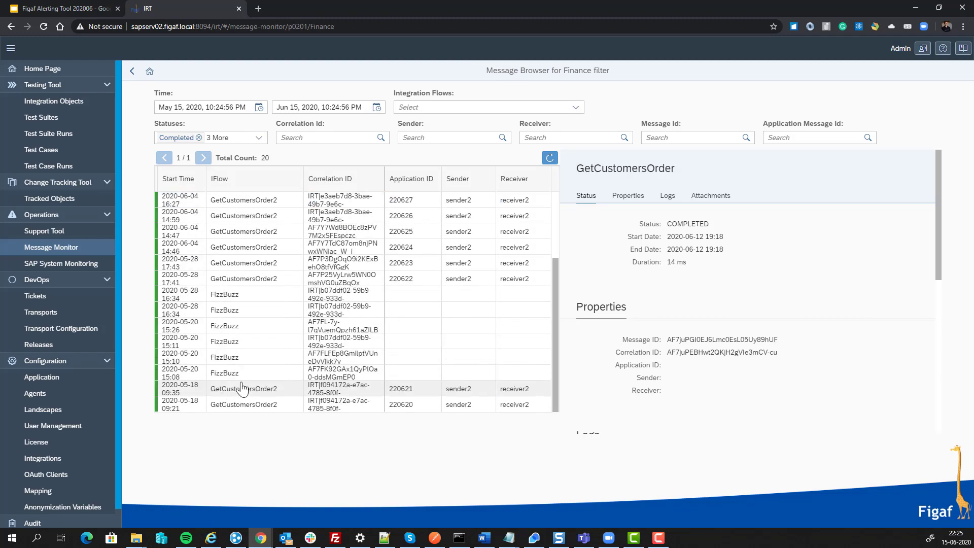
pyautogui.click(301, 263)
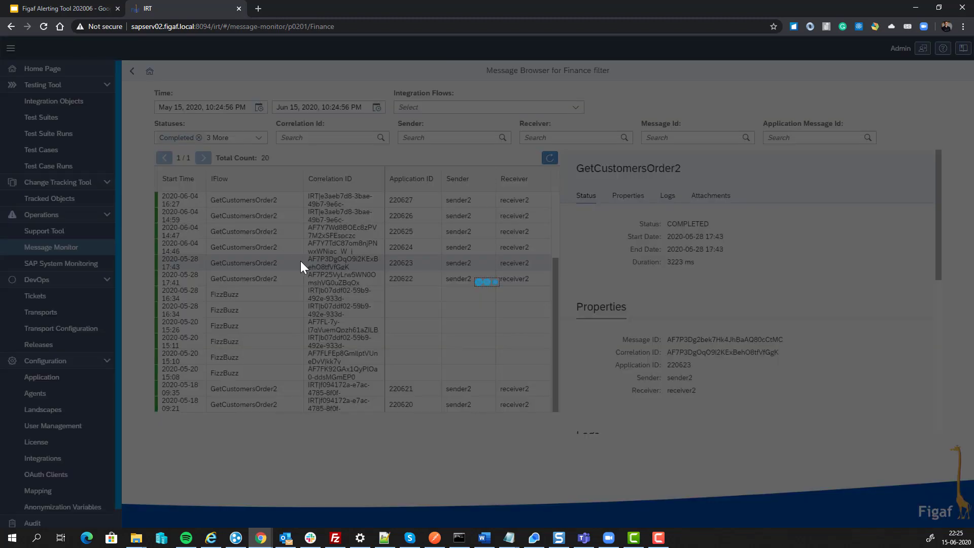
# - Download the second attachment's persisted payload and view the JSON in a browser tab
pyautogui.scroll(-3, 731, 301)
pyautogui.scroll(-3, 730, 301)
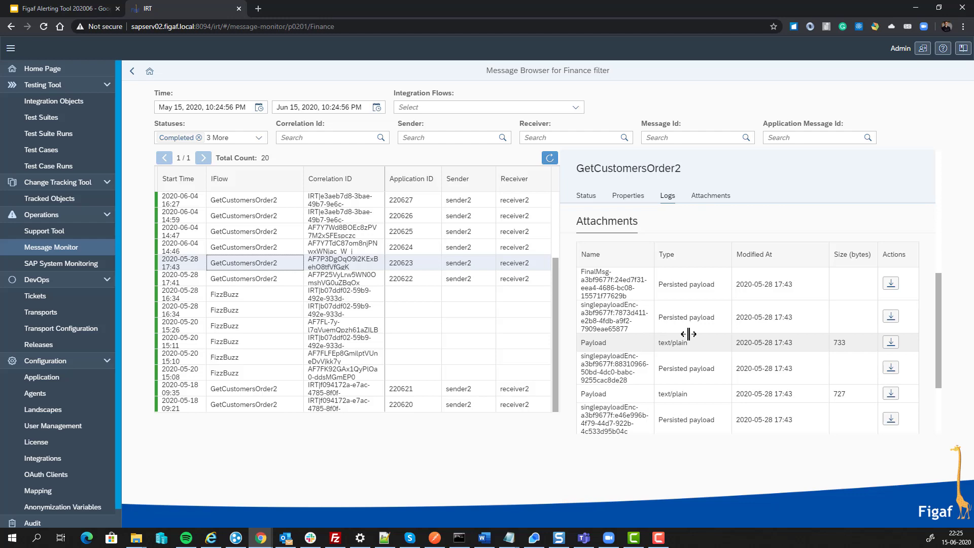
pyautogui.click(891, 319)
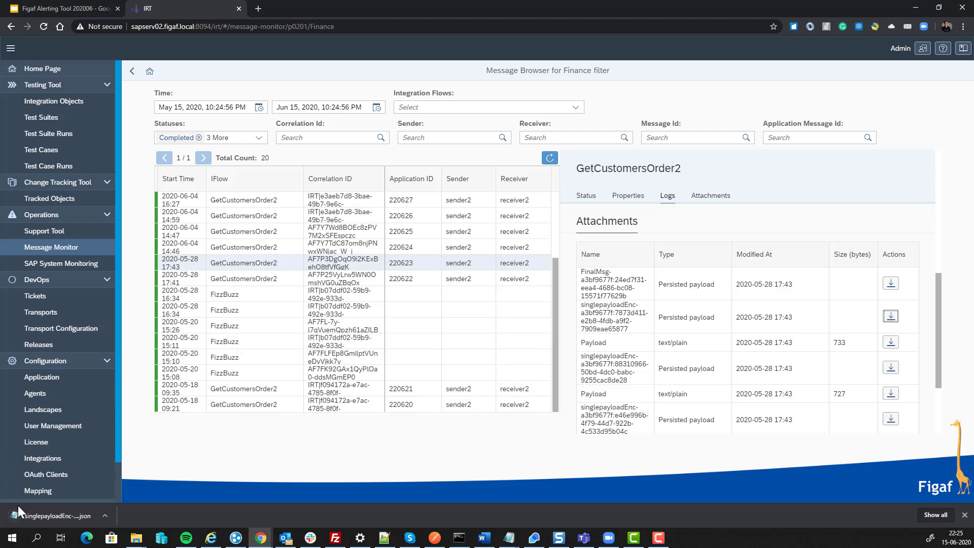
pyautogui.moveTo(19, 511); pyautogui.dragTo(272, 9)
pyautogui.click(360, 8)
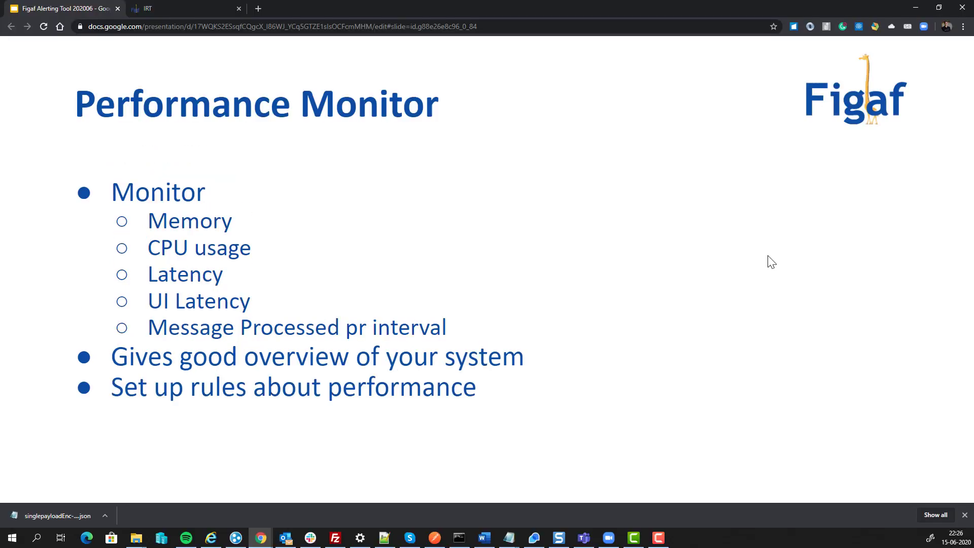
# - Show the CPU Usage chart in SAP System Monitoring over the last 4 days
pyautogui.click(187, 7)
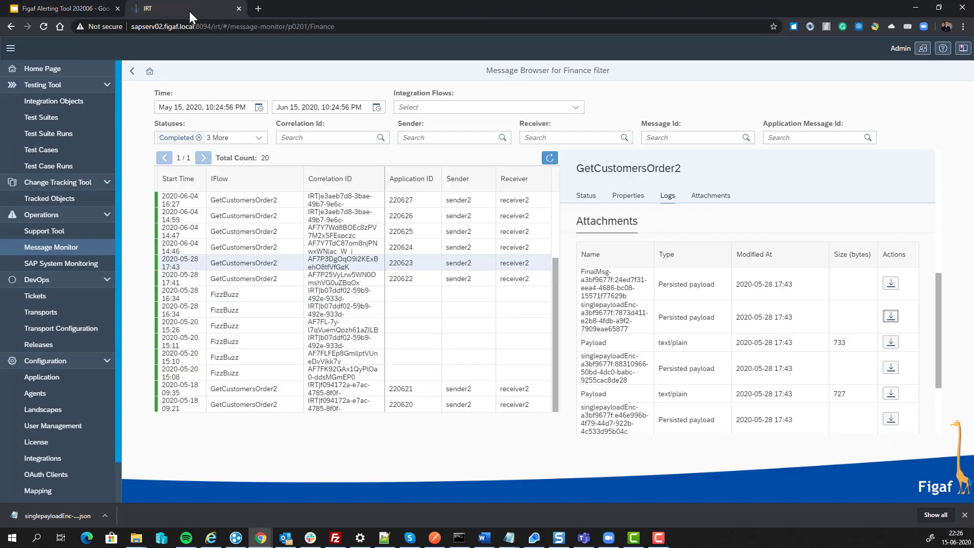
pyautogui.click(96, 267)
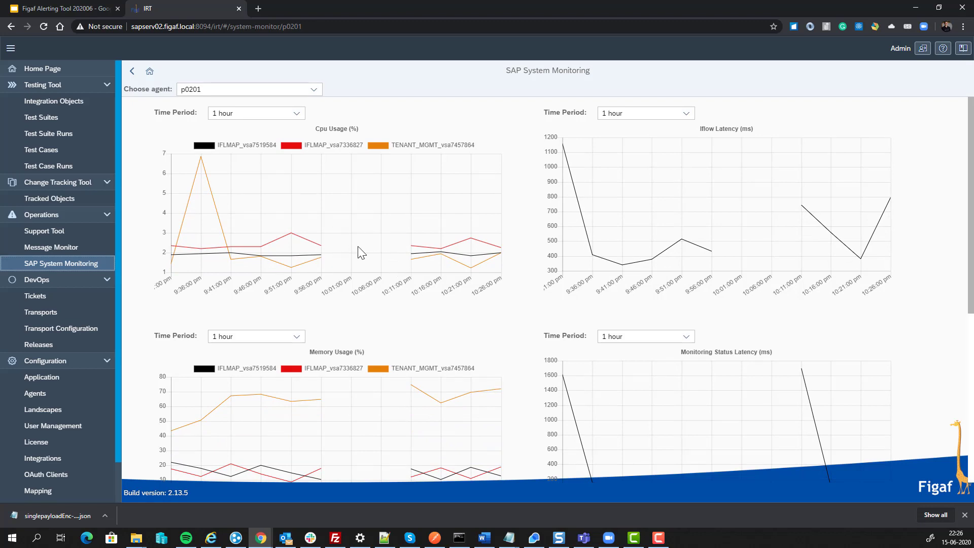
pyautogui.click(293, 117)
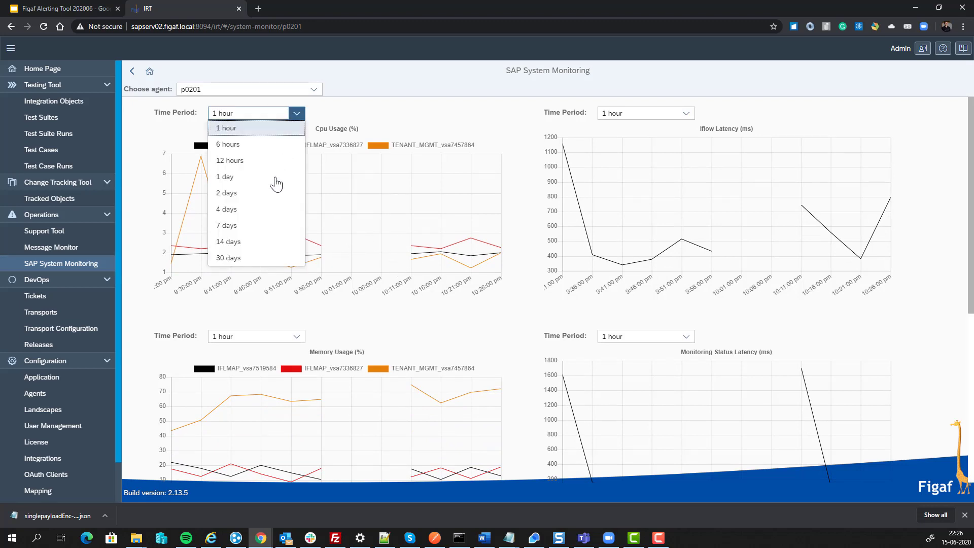
pyautogui.click(257, 208)
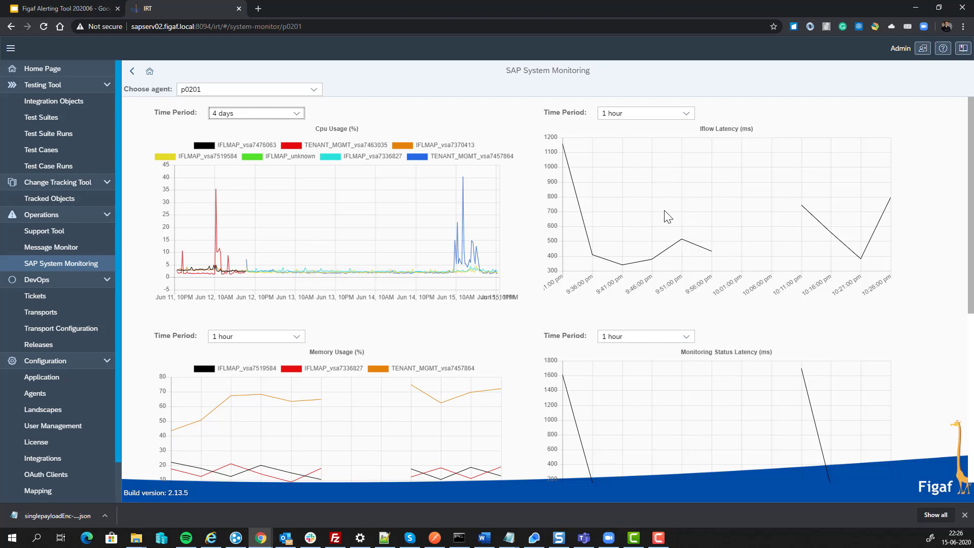
# - Set the Processed Messages chart's time period to 4 days
pyautogui.scroll(-6, 629, 254)
pyautogui.click(275, 261)
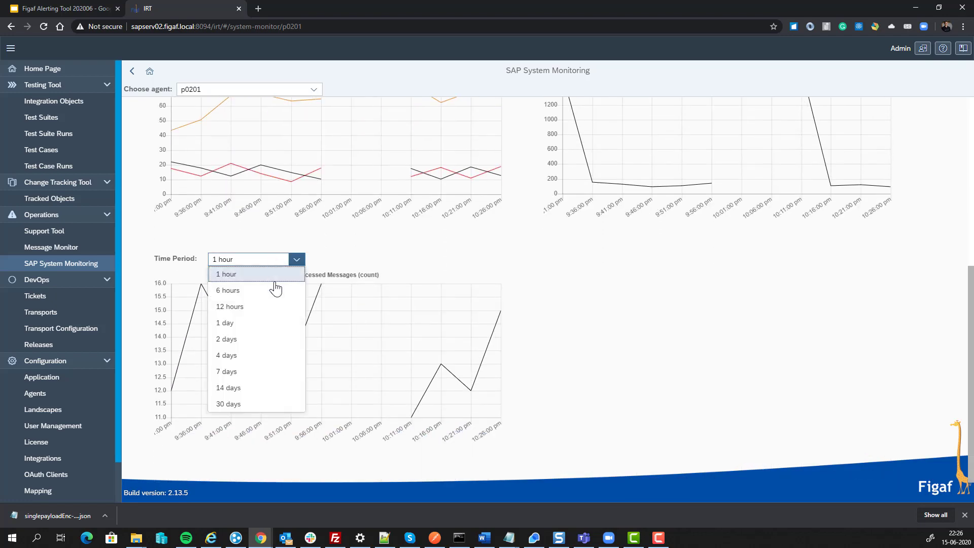
pyautogui.click(253, 356)
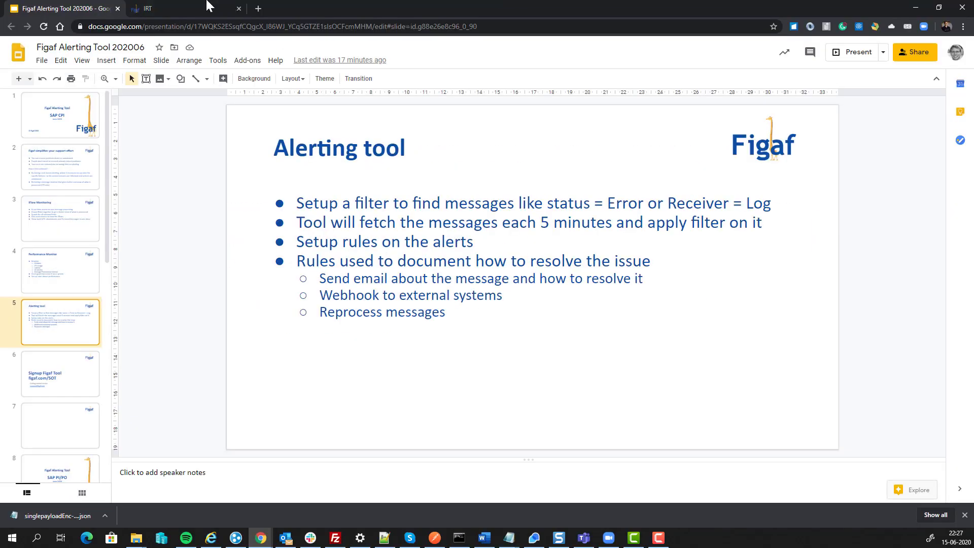
# - Open the latest OdataCustomerLookup_schedule alert's details from the Support Tool alert list
pyautogui.click(186, 8)
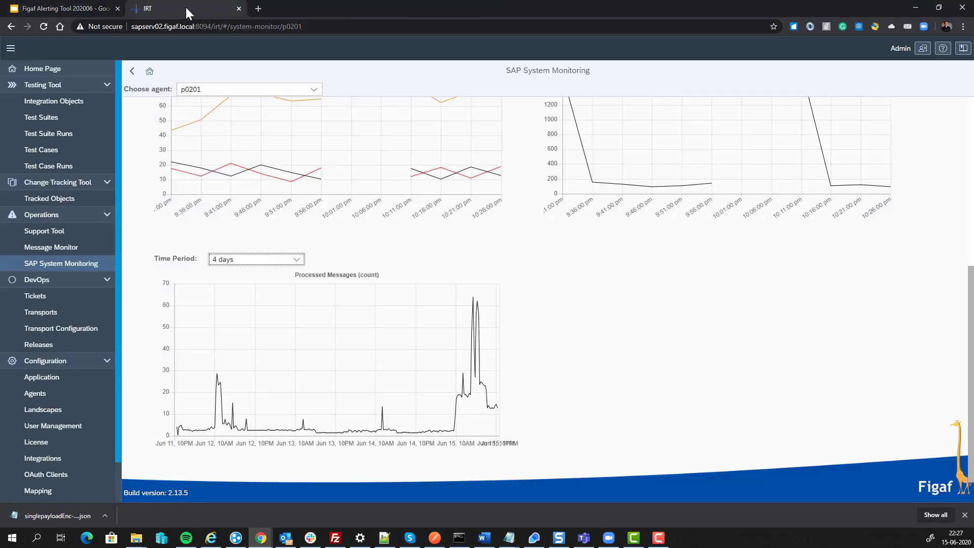
pyautogui.click(70, 229)
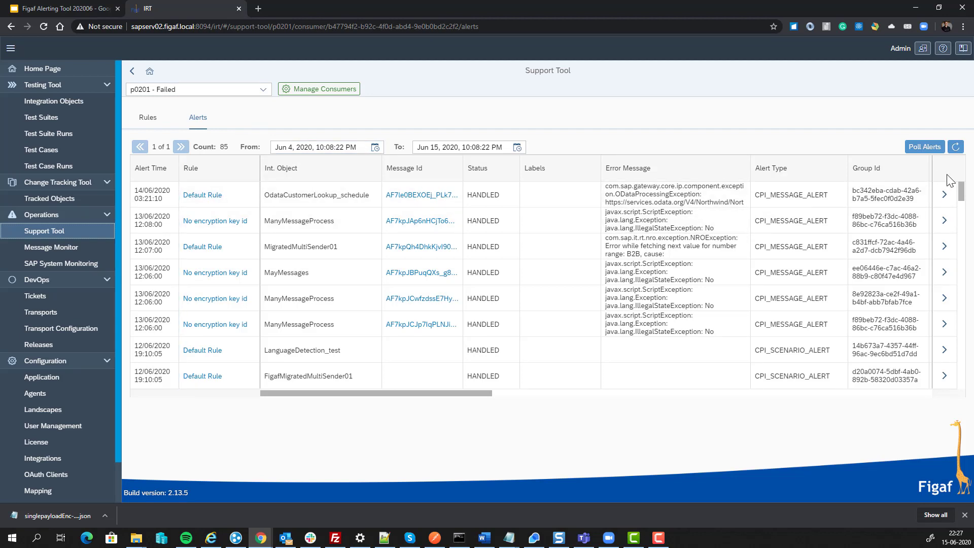
pyautogui.click(944, 194)
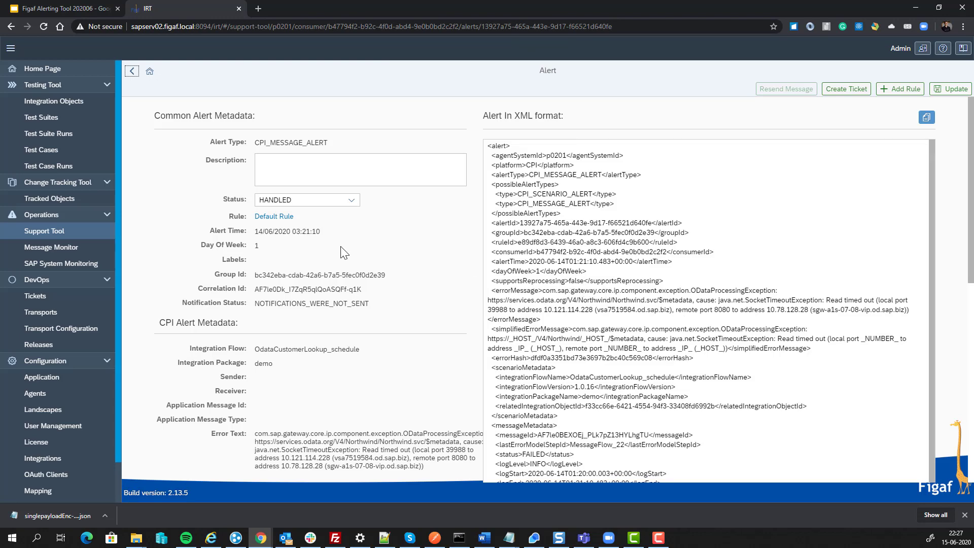
pyautogui.scroll(-6, 510, 247)
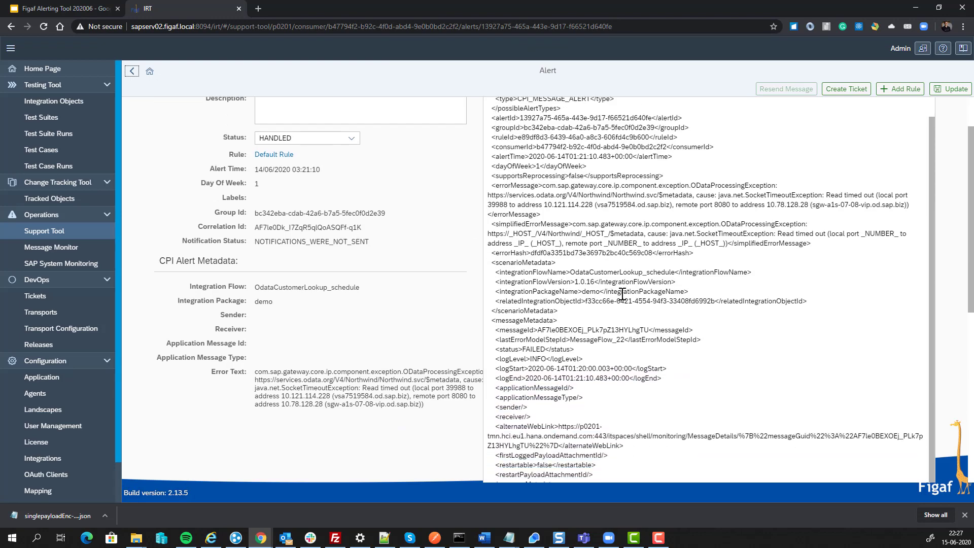
pyautogui.scroll(10, 642, 294)
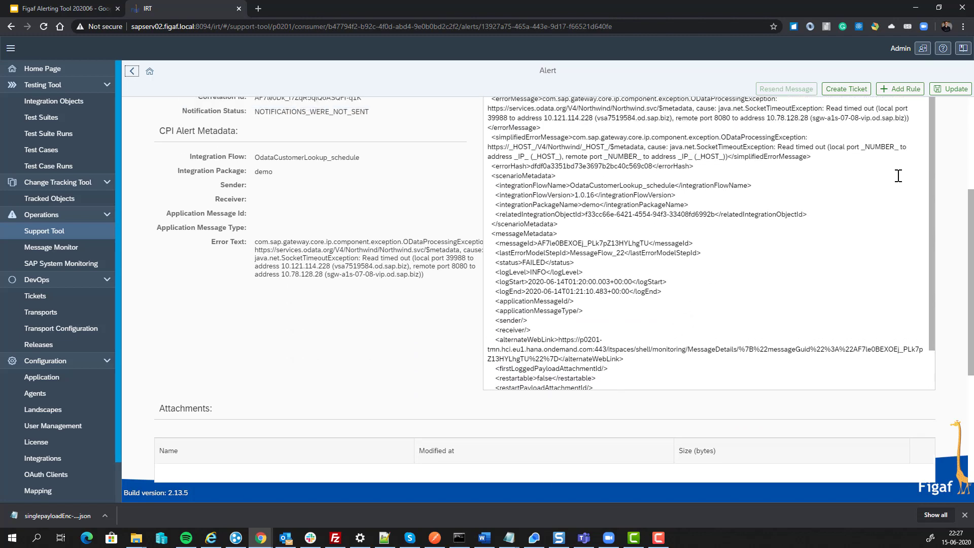
# - Create a rule from the alert with title Connectionerror and step number 351
pyautogui.click(908, 89)
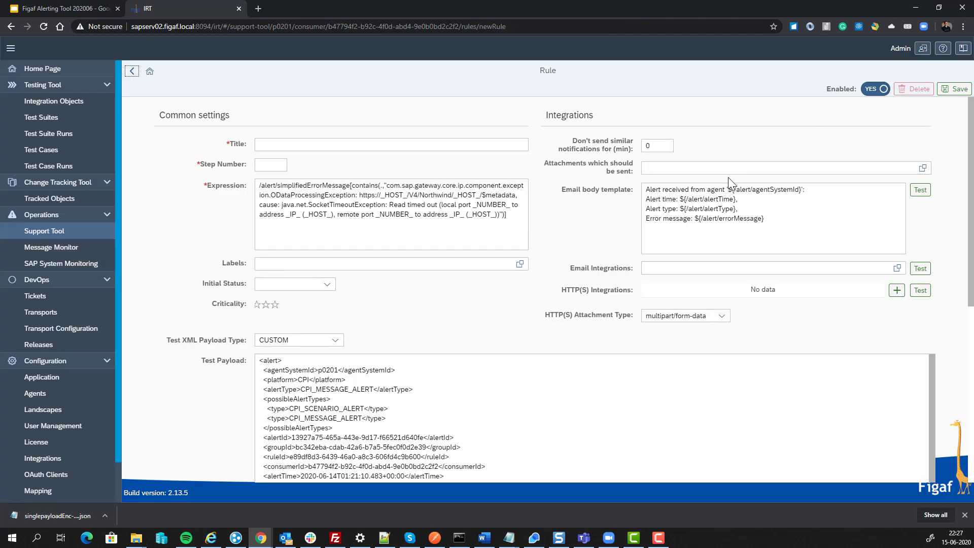
pyautogui.click(299, 146)
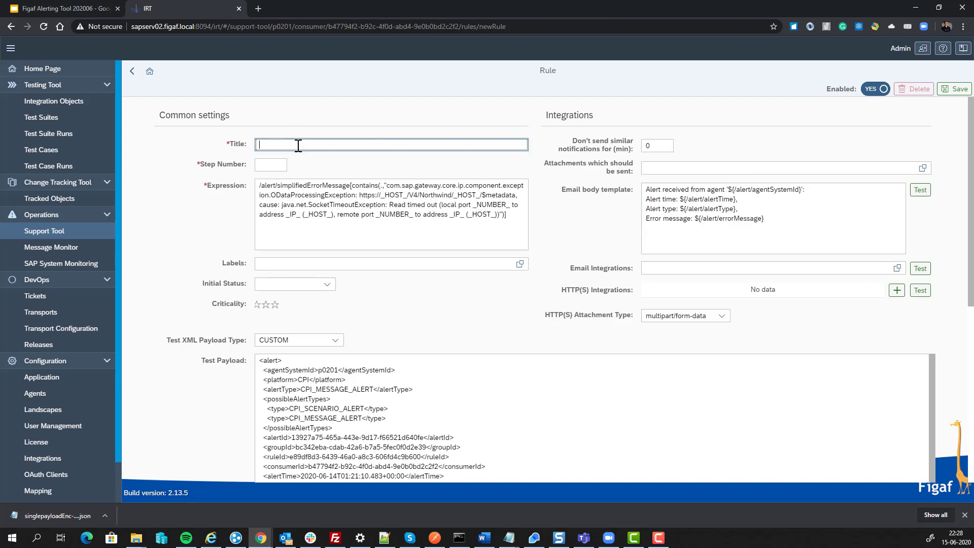
pyautogui.write('Connectionerror')
pyautogui.press('Tab')
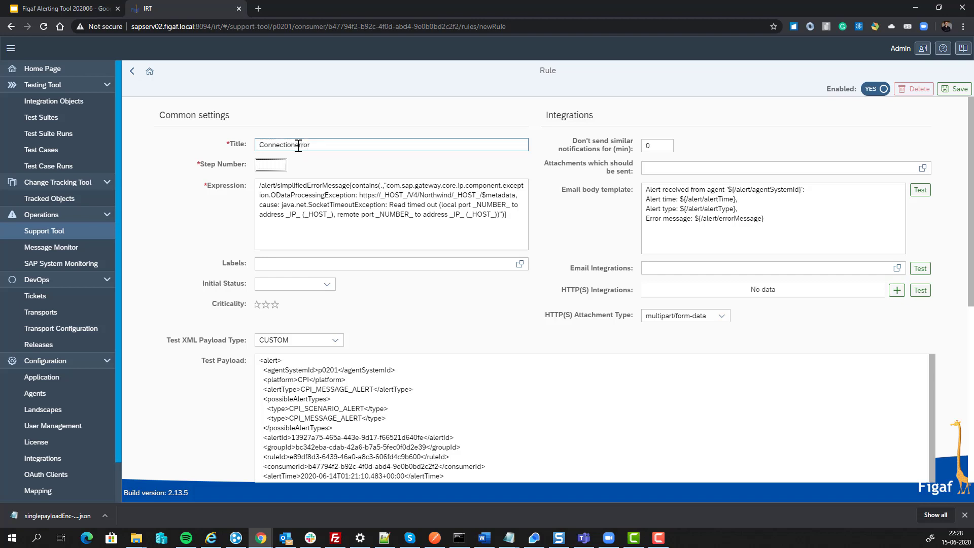
pyautogui.write('351')
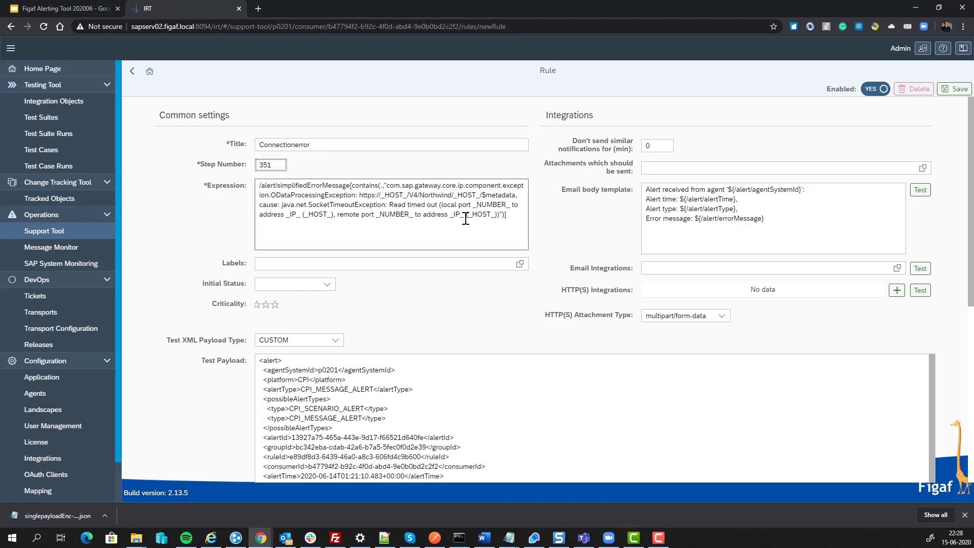
# - Change Don't send similar notifications from 0 to 60 minutes
pyautogui.scroll(-2, 442, 238)
pyautogui.scroll(2, 457, 247)
pyautogui.click(652, 146)
pyautogui.moveTo(653, 146); pyautogui.dragTo(615, 146)
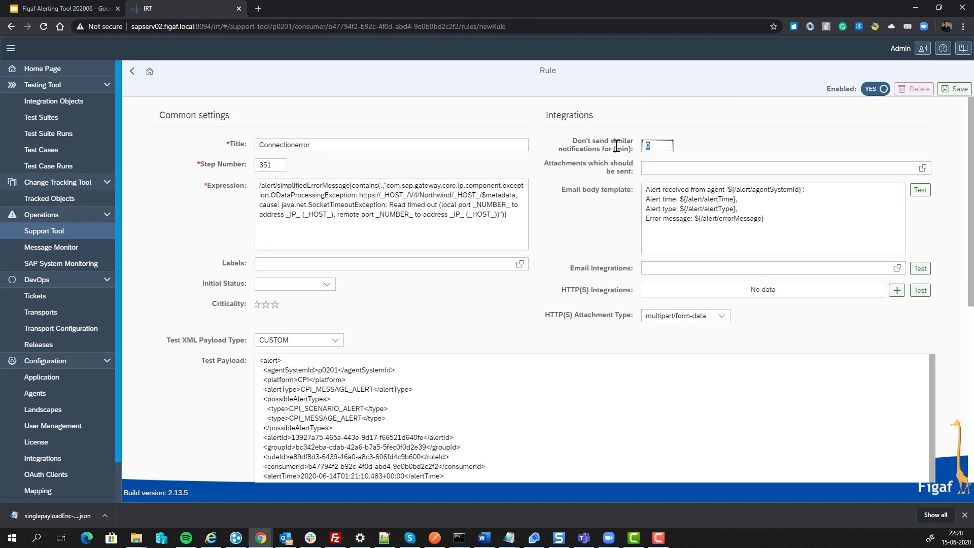
pyautogui.write('60')
# - Test the email body template against the payload and leave Email Integrations empty
pyautogui.click(921, 192)
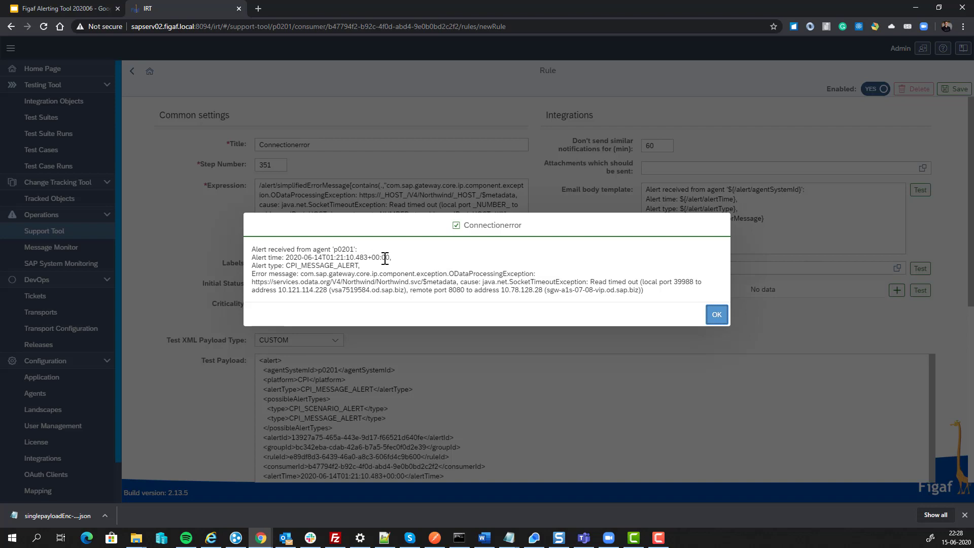
pyautogui.click(716, 314)
pyautogui.click(656, 269)
pyautogui.write('d')
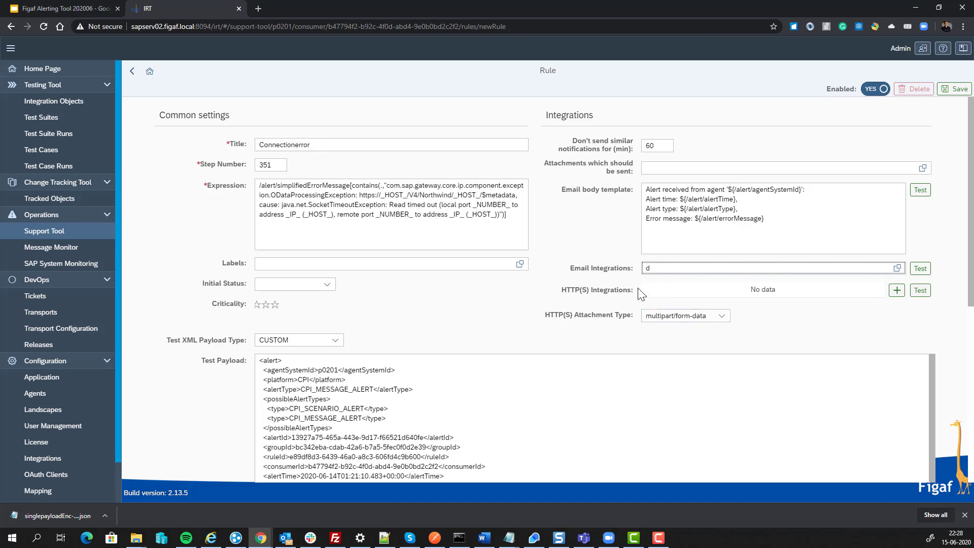
pyautogui.press('BackSpace')
# - Save the Connectionerror rule and acknowledge the creation confirmation
pyautogui.click(841, 169)
pyautogui.click(953, 90)
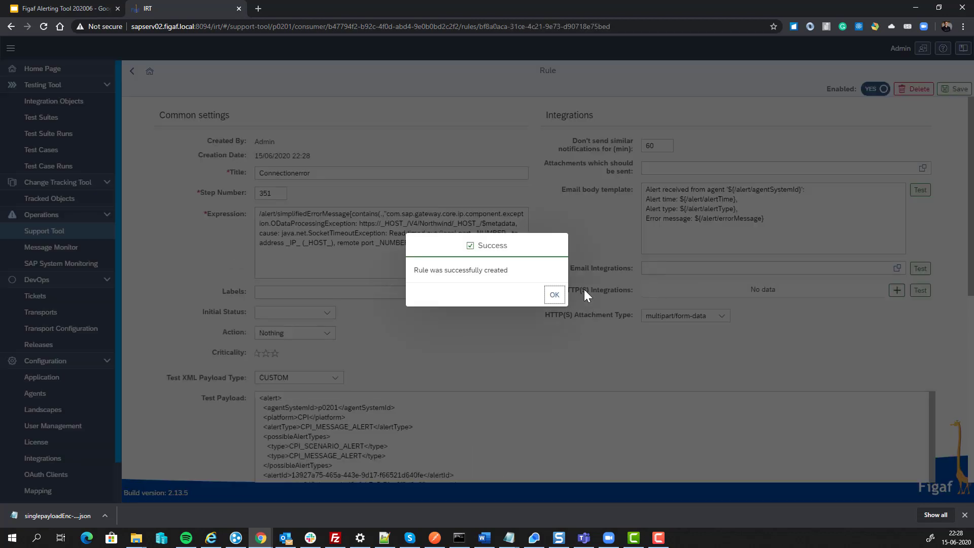
pyautogui.click(554, 295)
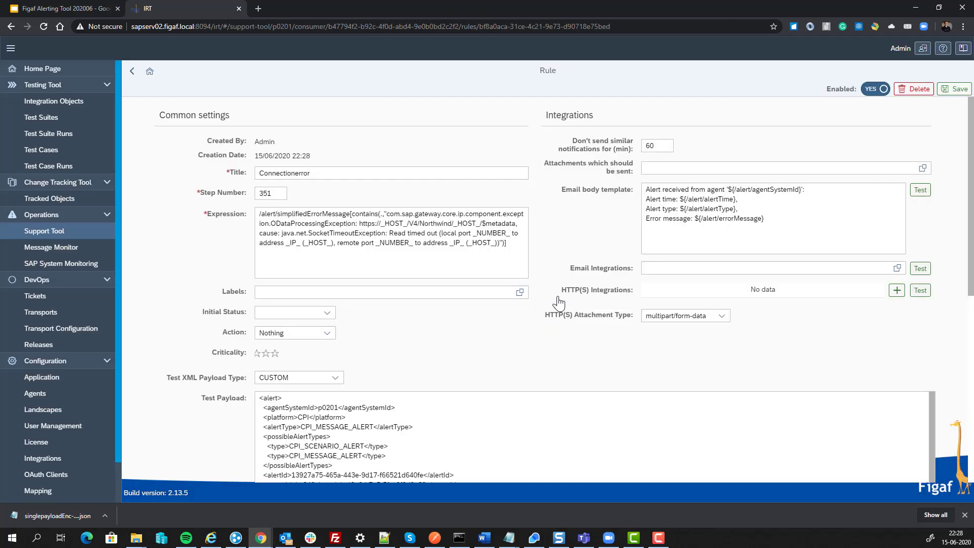